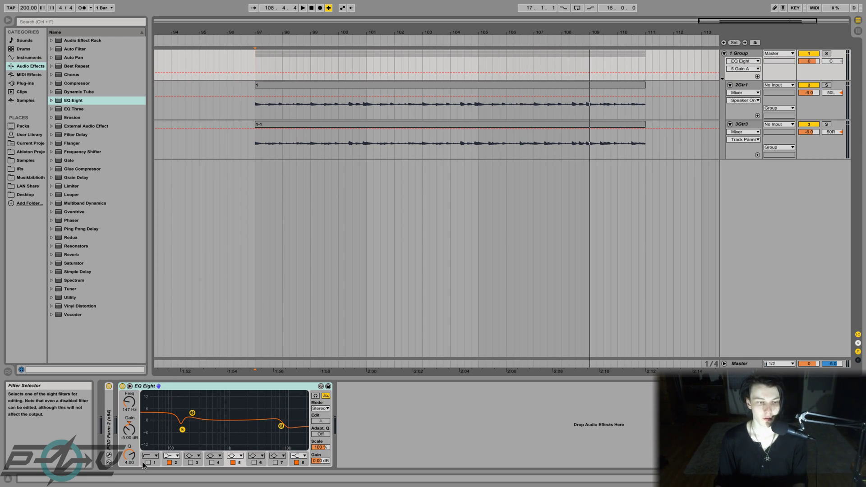
Open the group's POD Farm 2 editor in gear view and bypass EQ Eight plus both rack EQ units in the amp chain
click(109, 458)
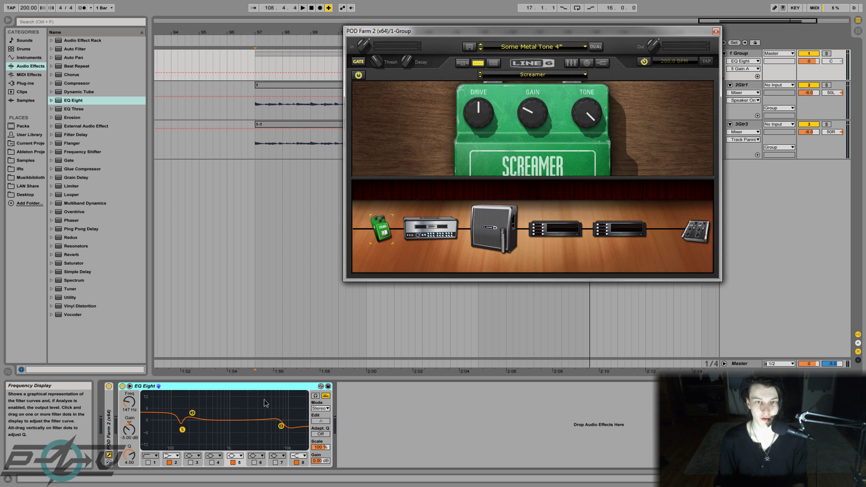
drag(478, 32, 406, 45)
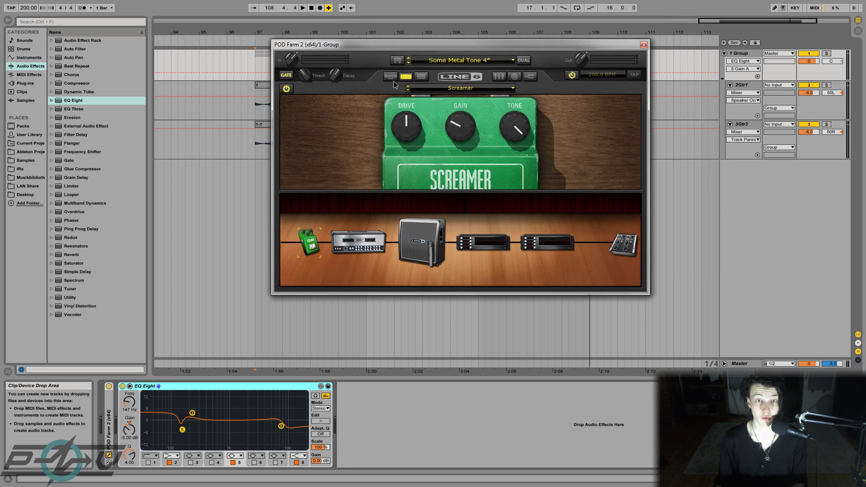
click(392, 78)
click(122, 386)
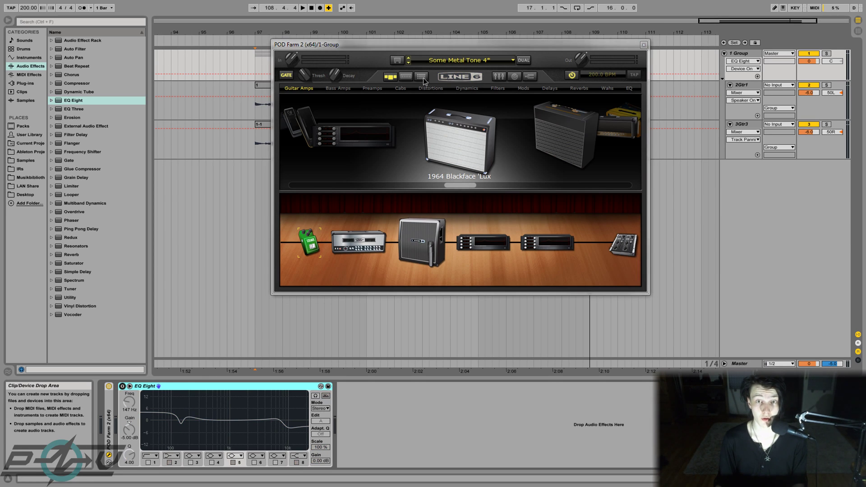
mouse_move(498, 245)
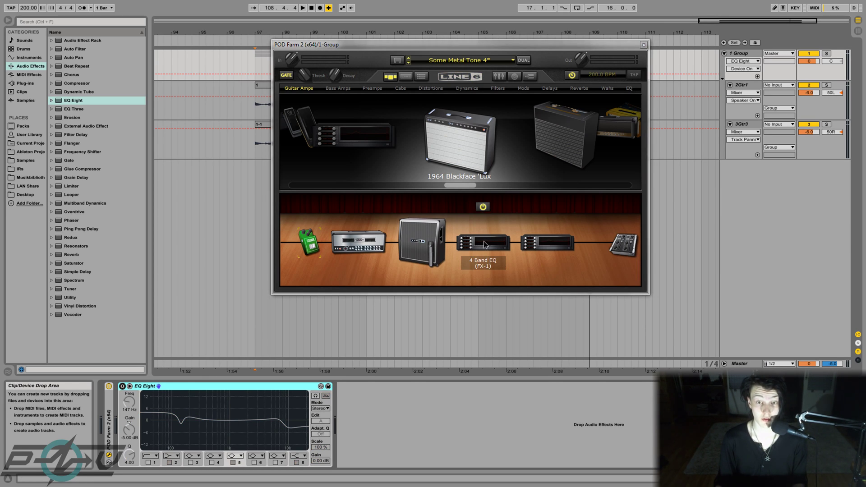
click(546, 207)
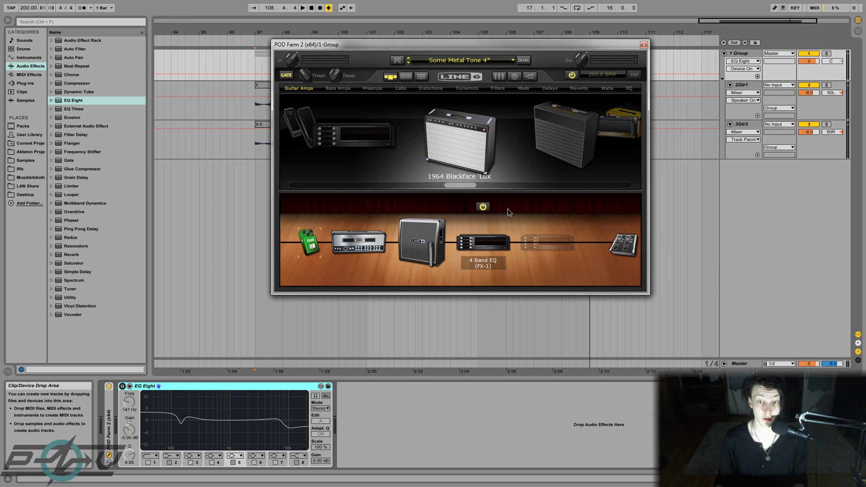
click(484, 208)
Move the POD Farm window below the tracks and play the guitars without any EQ
drag(310, 46, 403, 185)
key(space)
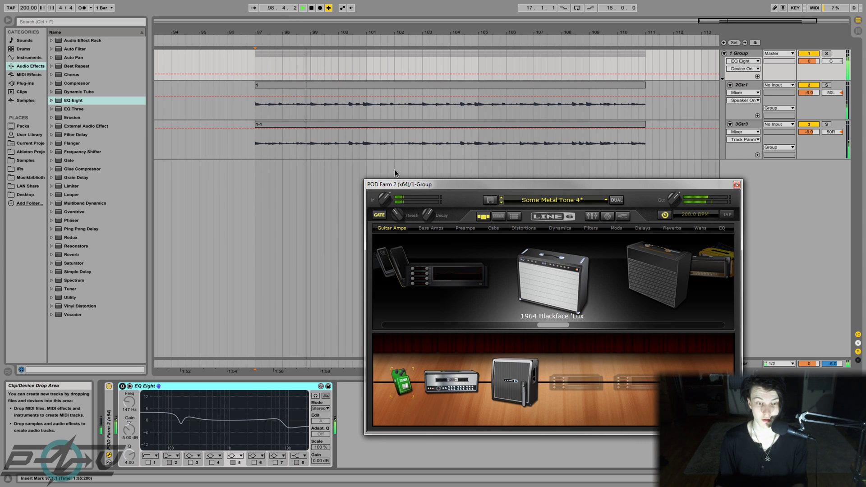
key(space)
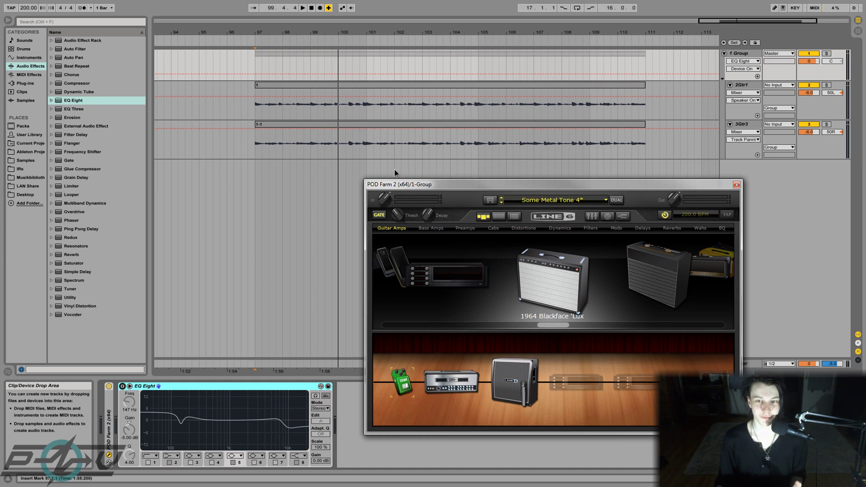
Examine the settings of the Treadplate Dual amp, the 4x12 Line 6 cab and the first rack EQ in POD Farm
drag(387, 187, 376, 195)
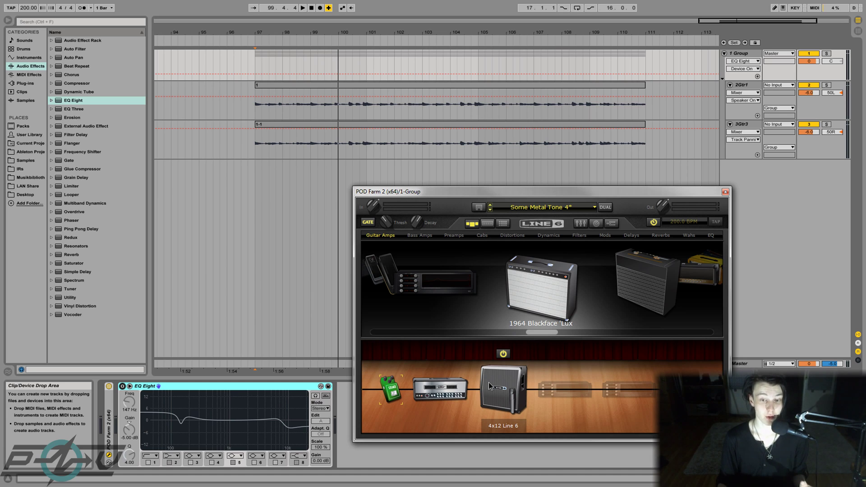
drag(418, 191, 392, 167)
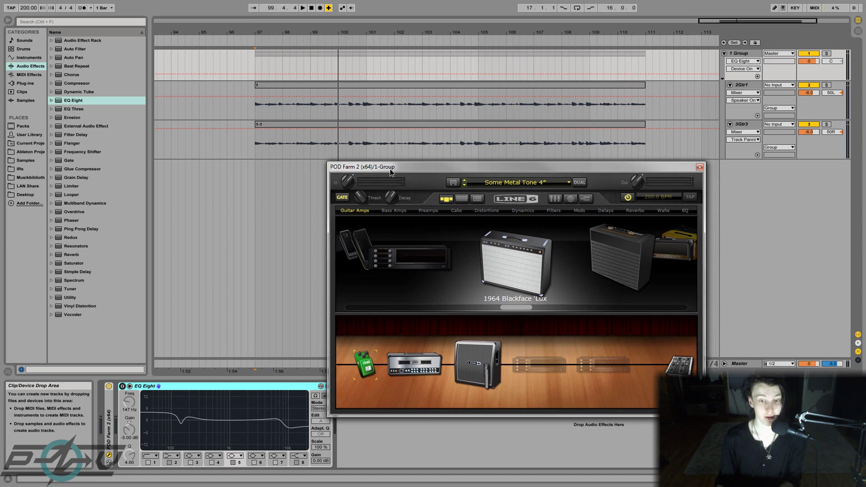
click(413, 367)
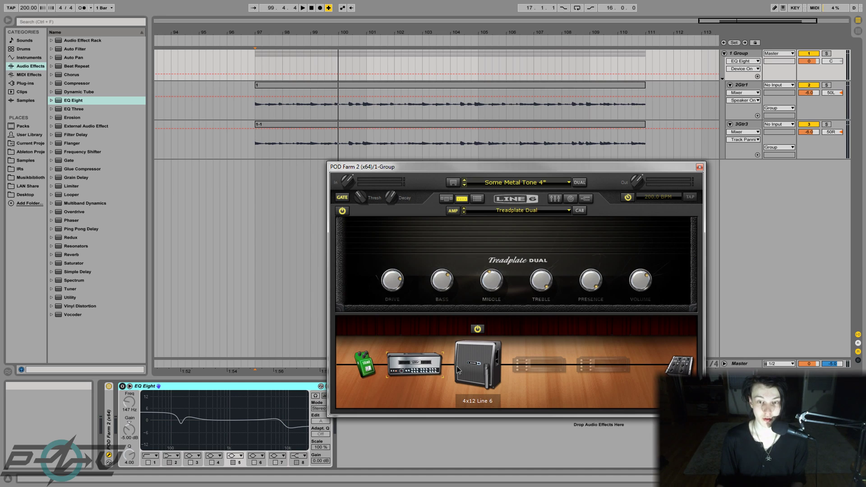
click(483, 367)
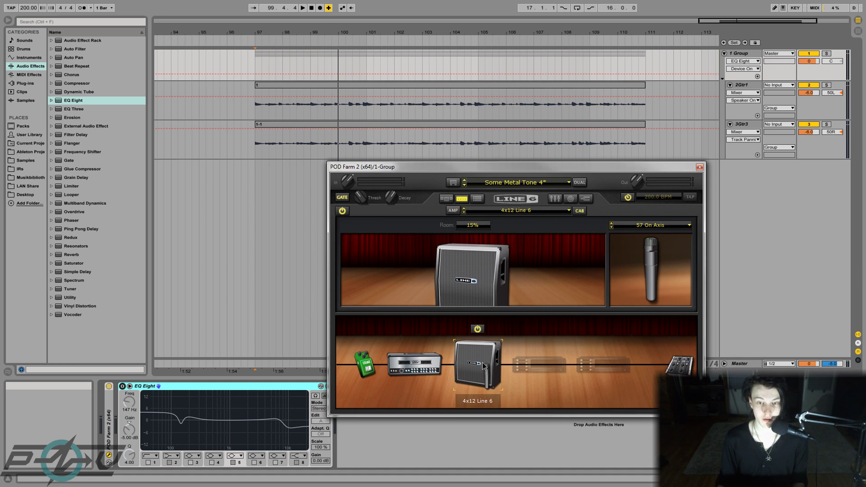
click(544, 365)
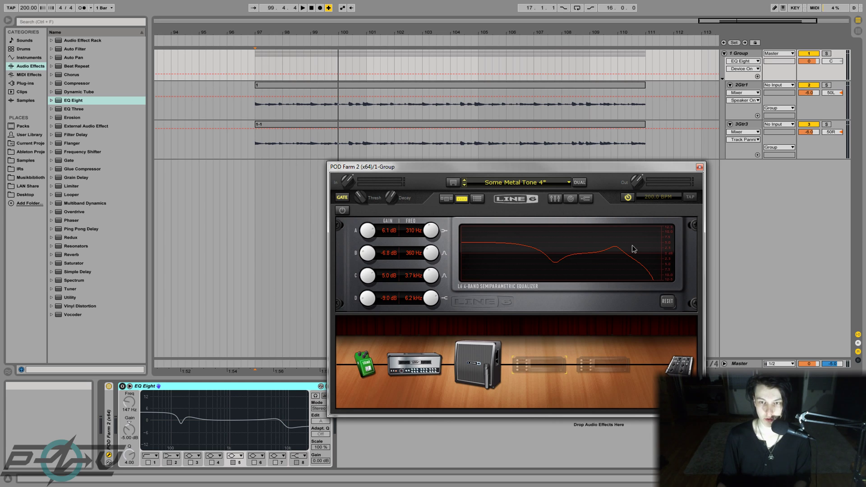
Re-enable both rack EQ units in POD Farm and the EQ Eight on the group
mouse_move(535, 351)
click(538, 328)
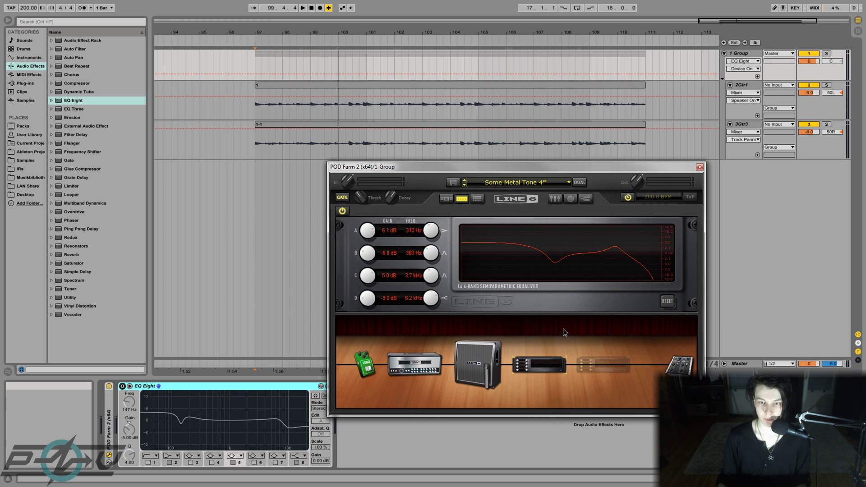
click(603, 332)
click(129, 384)
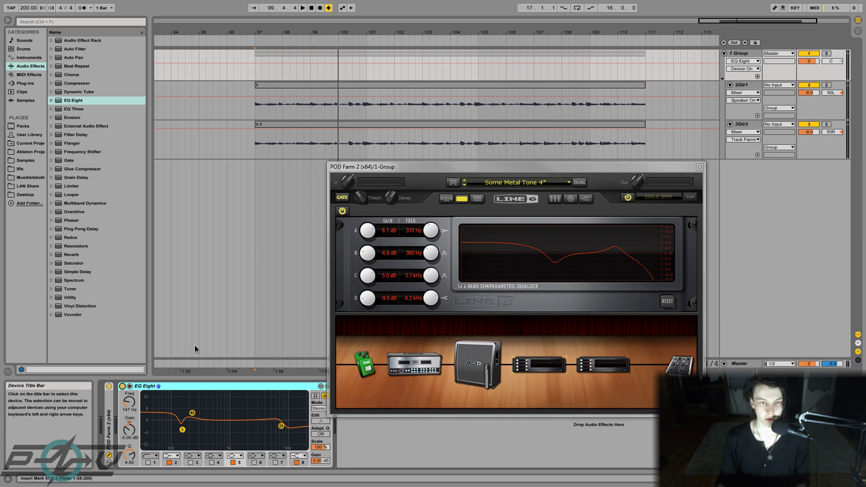
Move the POD Farm window aside and play the guitar group from bar 97 with all EQs active
drag(350, 167, 380, 158)
click(247, 66)
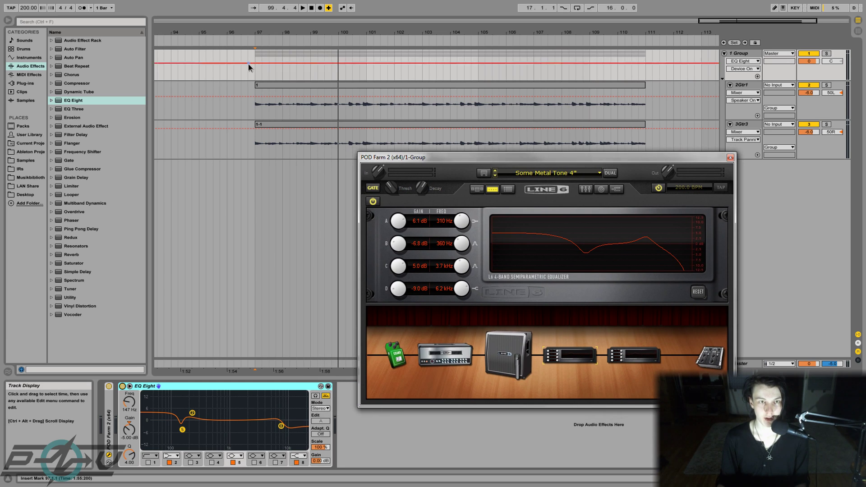
key(space)
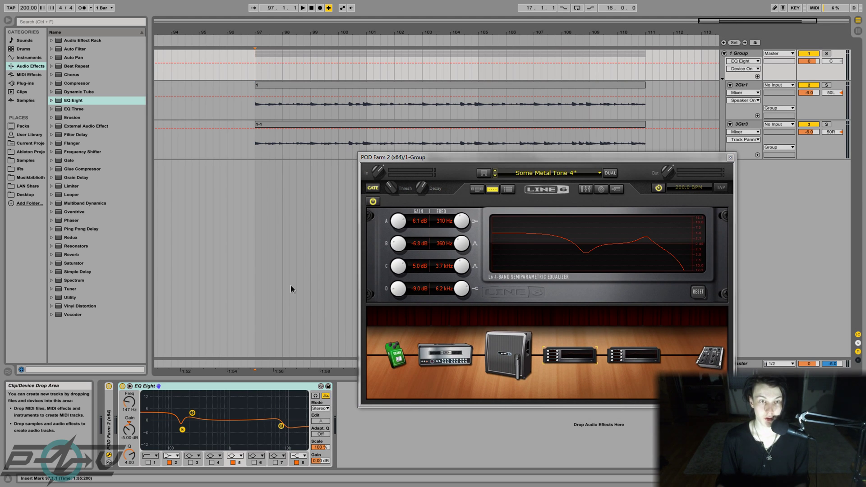
key(space)
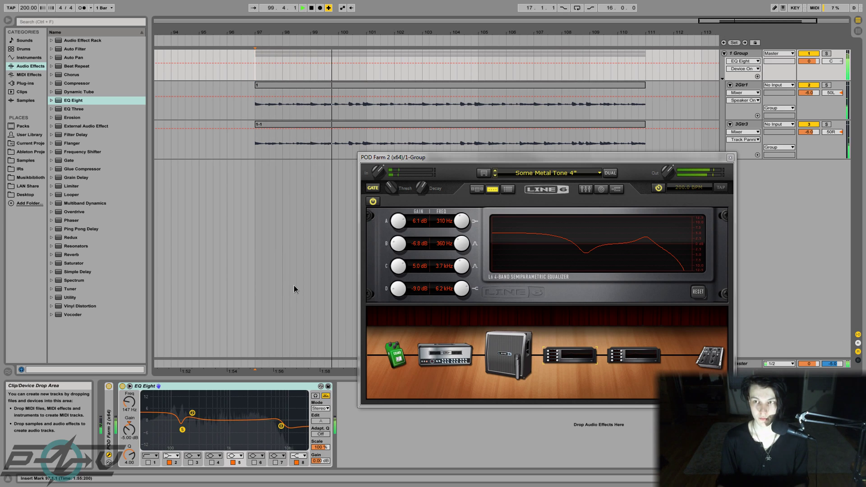
key(space)
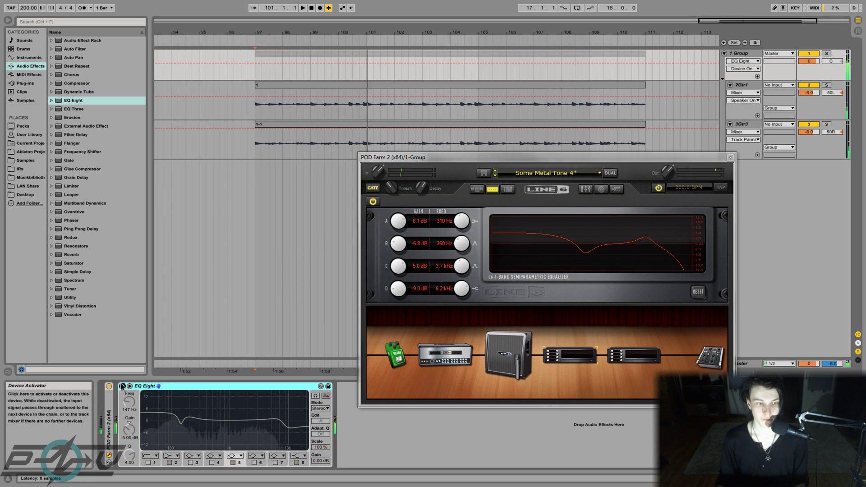
Bypass EQ Eight and both POD Farm rack EQs, and play the guitars for comparison
click(123, 386)
click(569, 320)
click(632, 320)
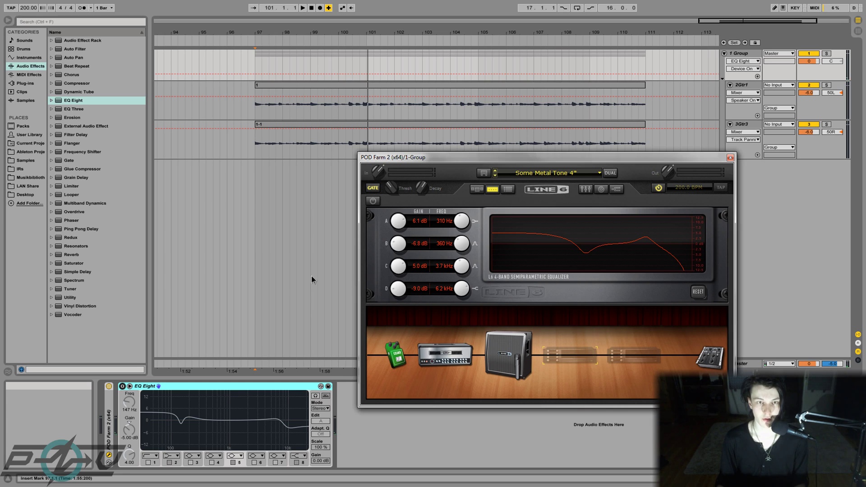
key(space)
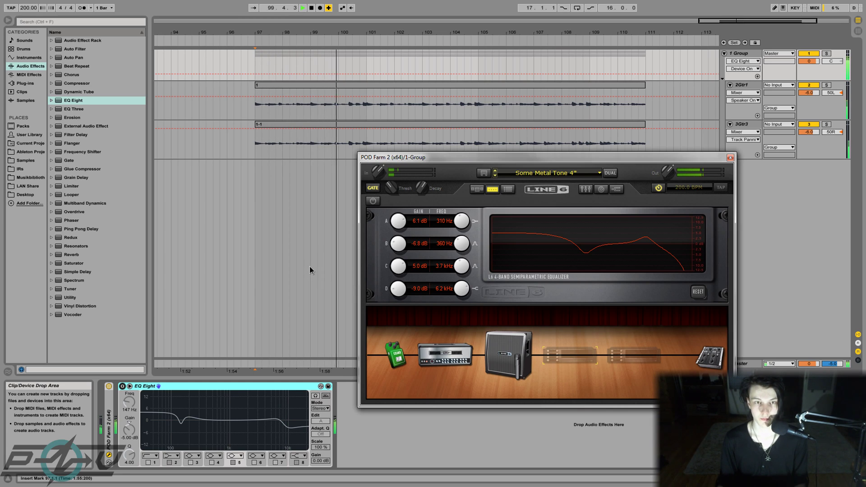
mouse_move(563, 327)
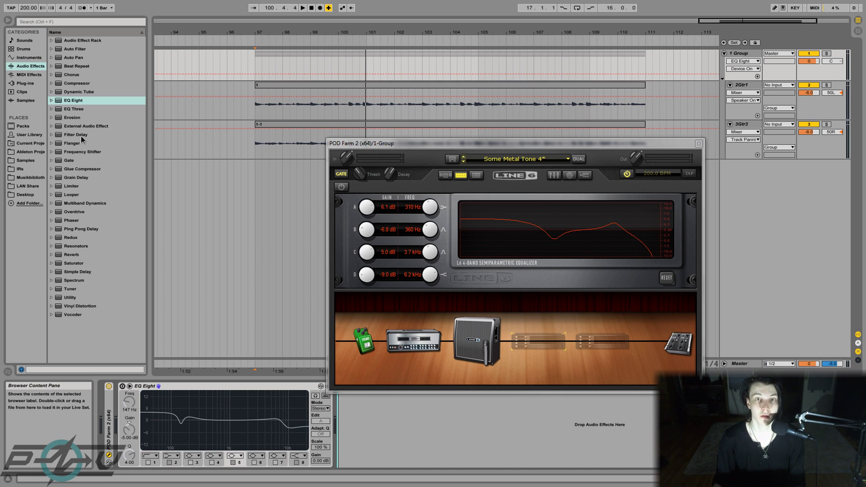
Load the LePou amp plug-ins LeGion and Le456 on a new audio track, and remove both from it
click(35, 84)
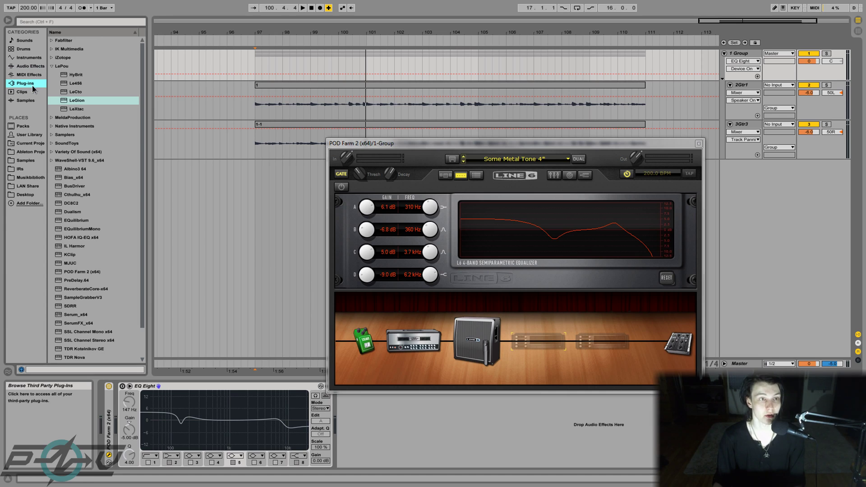
click(69, 67)
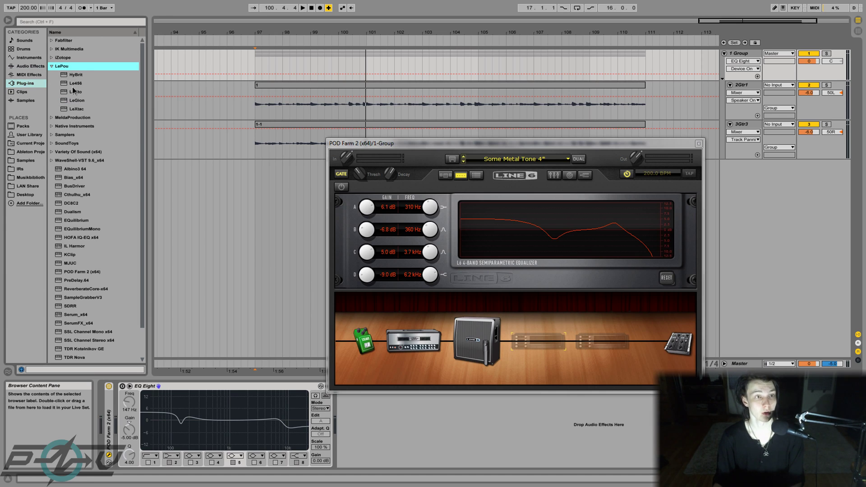
click(76, 110)
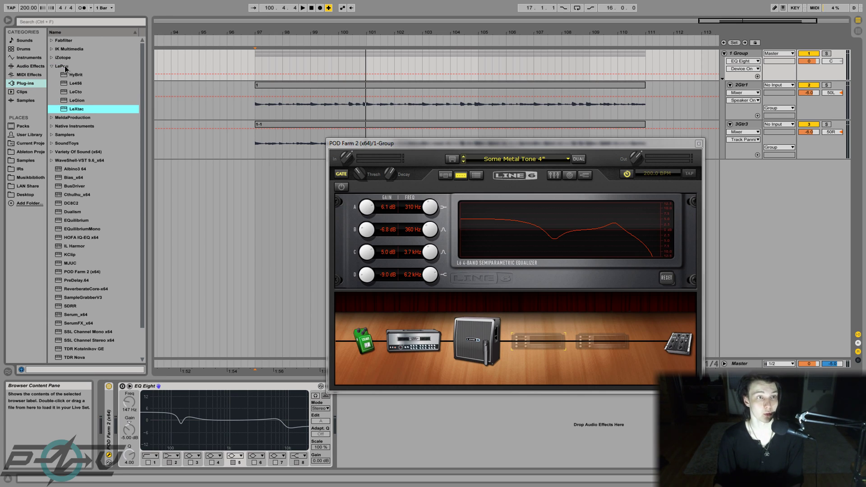
click(76, 102)
double_click(76, 101)
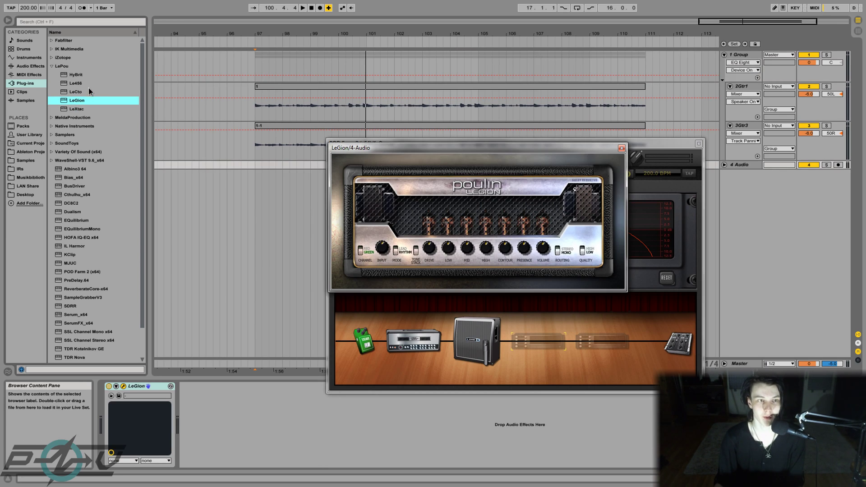
drag(76, 83, 271, 450)
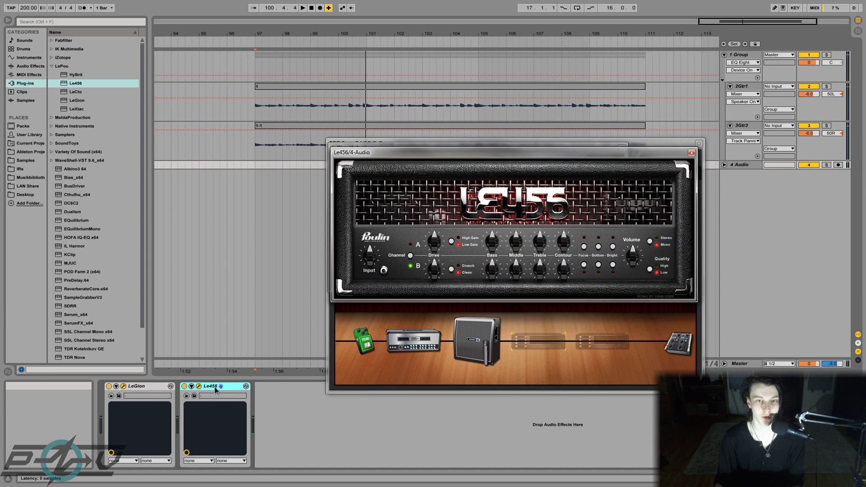
click(186, 135)
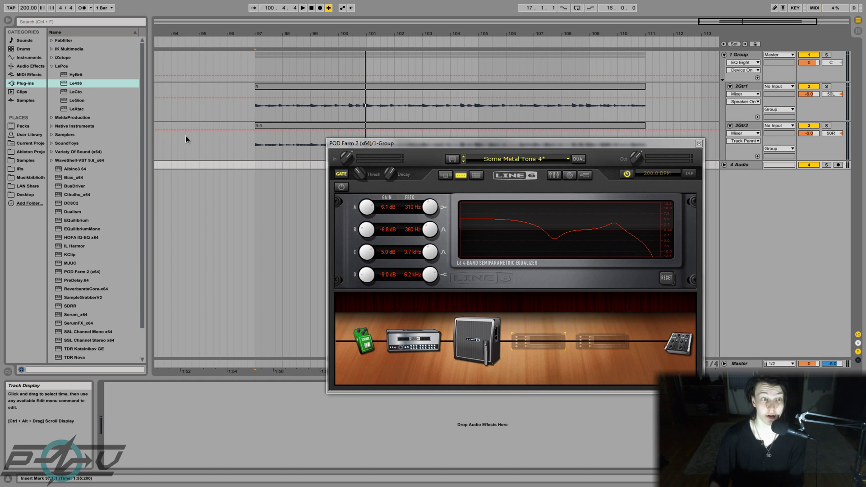
Re-enable both POD Farm rack EQs and the group's EQ Eight, and play the guitars from bar 97
click(255, 156)
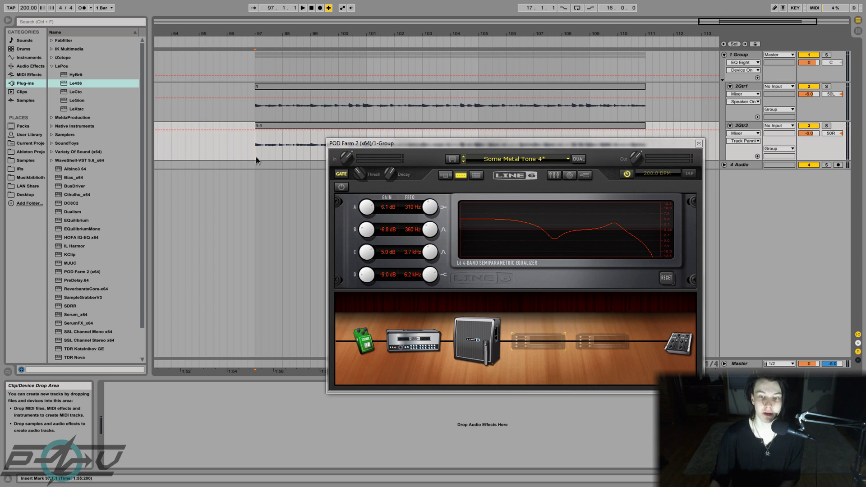
click(538, 306)
click(602, 305)
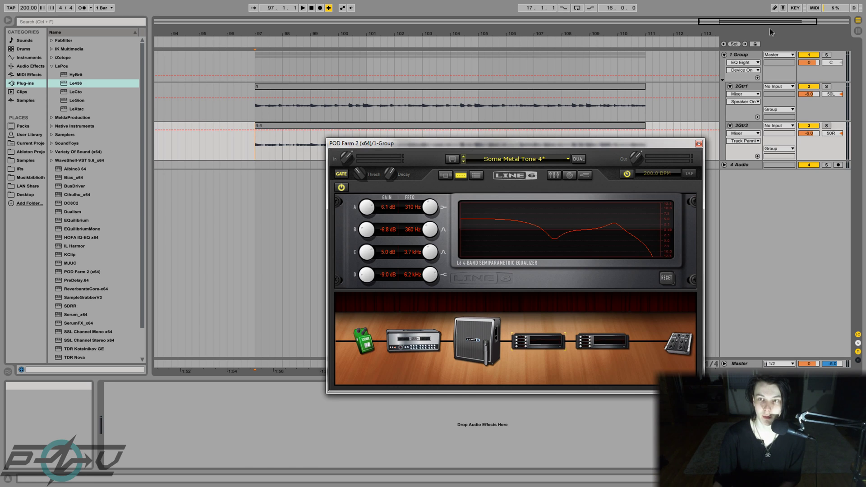
click(745, 55)
key(space)
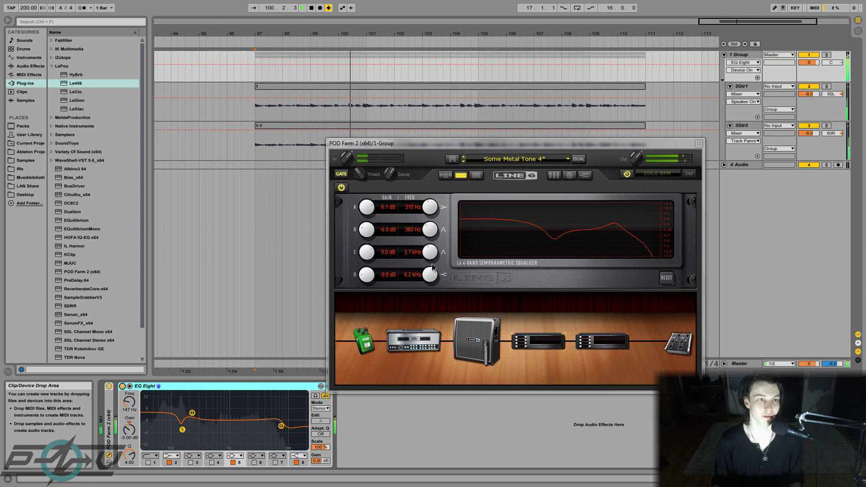
key(space)
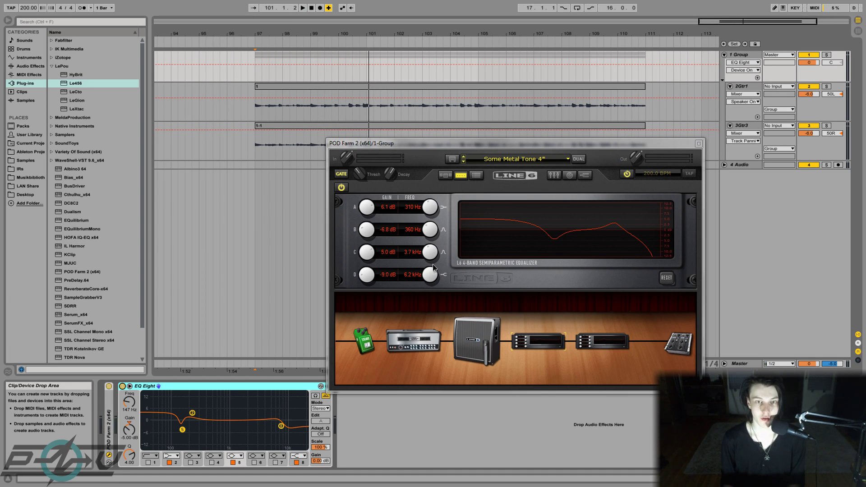